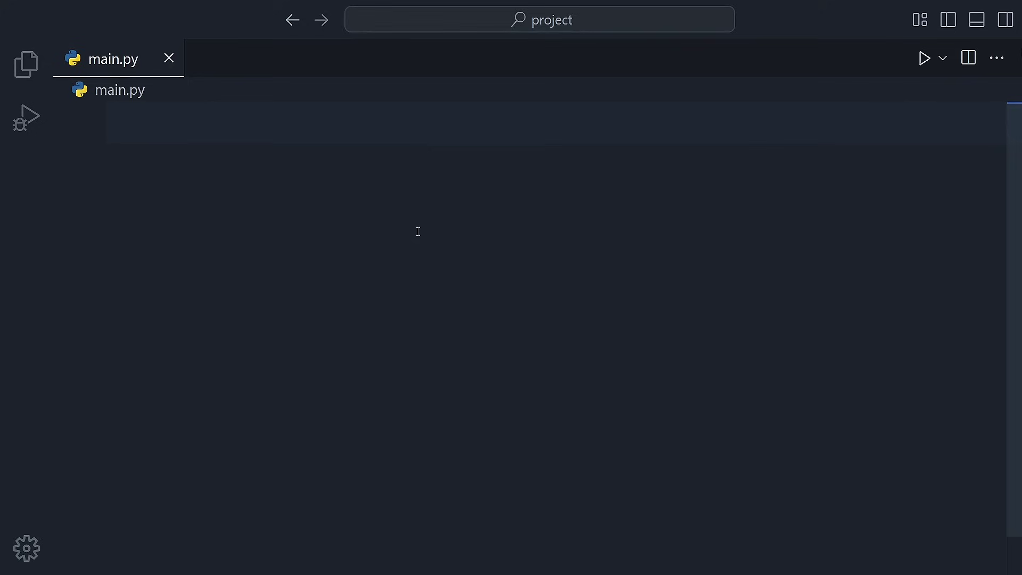
# Step: Add the tkinter import, Tk window, 'Hello Tkinter' title, 300x200 geometry and mainloop lines
pyautogui.write('import tkinter as tk')
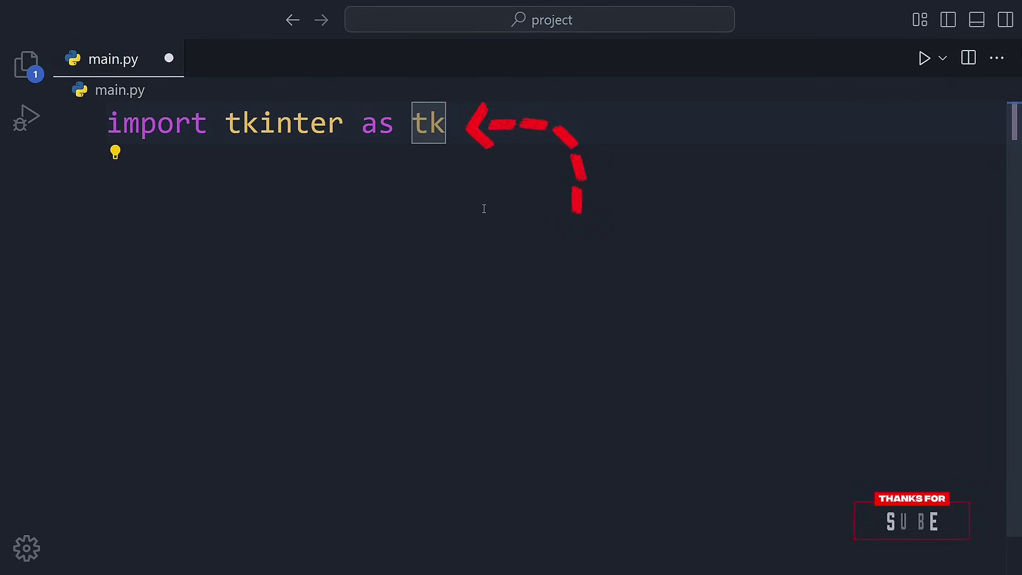
pyautogui.write('window = tk.Tk(')
pyautogui.click(485, 210)
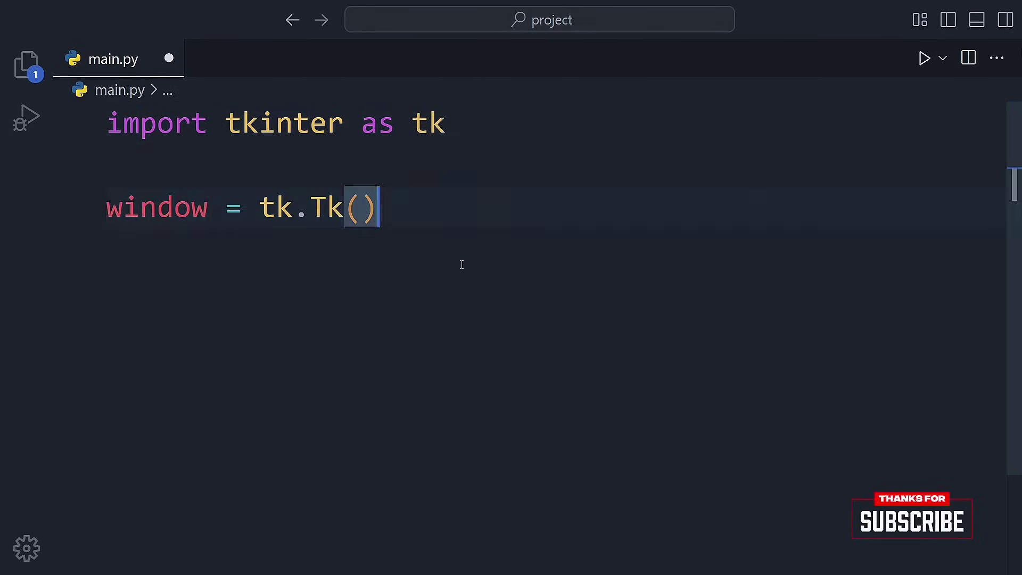
pyautogui.write('window.title("Hello Tkinter")')
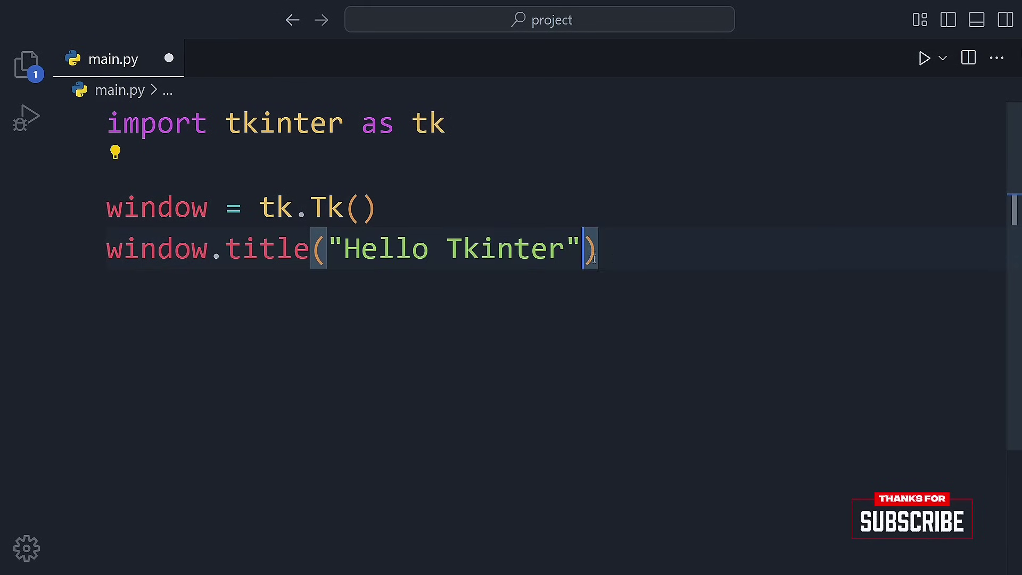
pyautogui.write('window.geometry("300x200")')
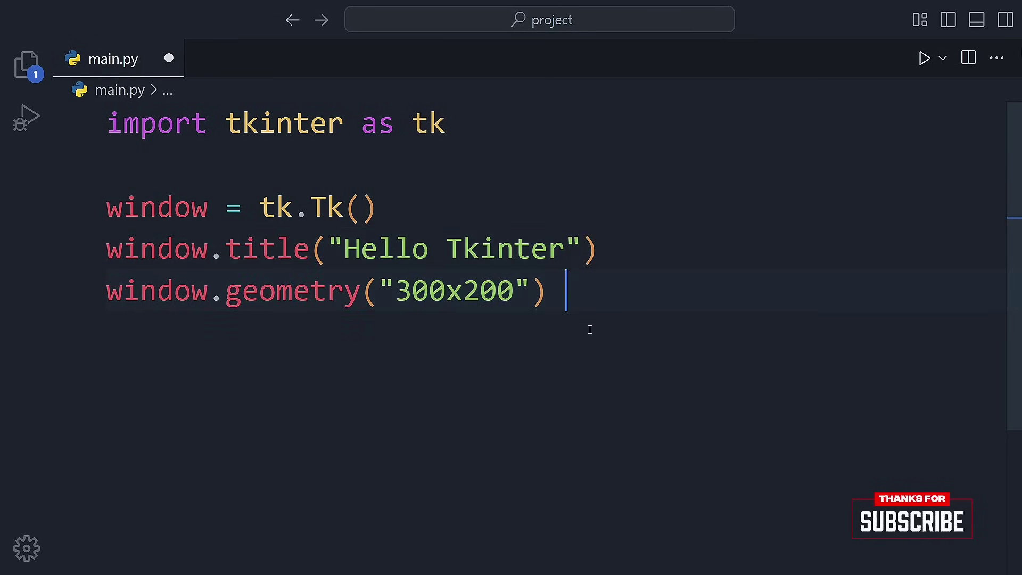
pyautogui.write('window.mainloop()')
# Step: Save main.py, run it, and move the Hello Tkinter window beside the code
pyautogui.hotkey('ctrl', 's')
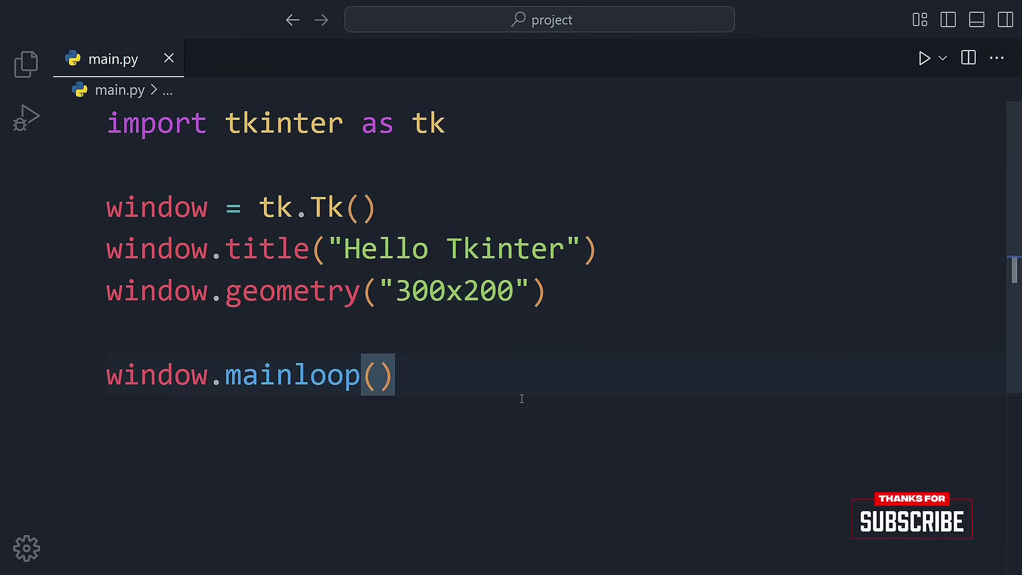
pyautogui.press('F5')
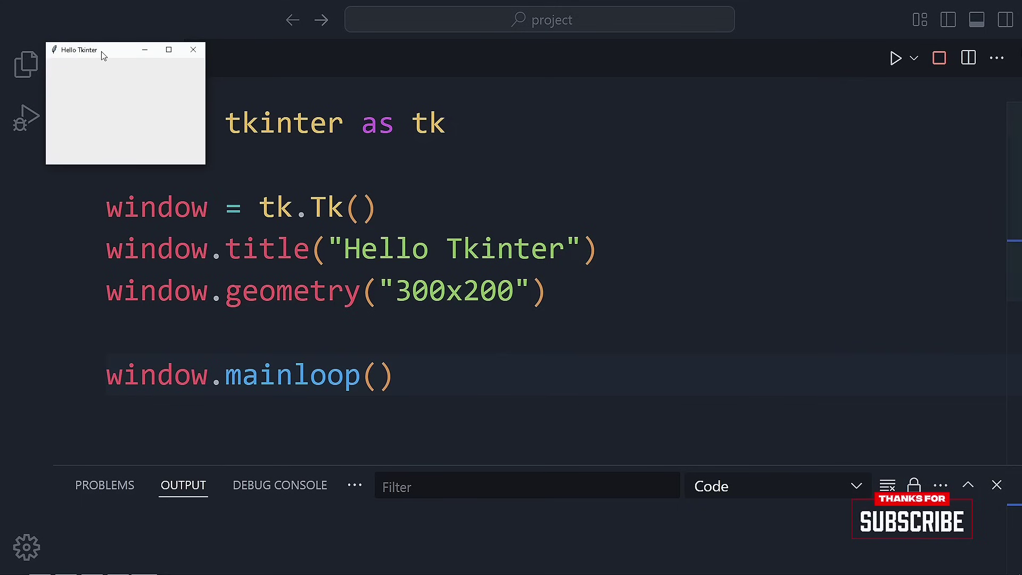
pyautogui.moveTo(102, 53); pyautogui.dragTo(746, 174)
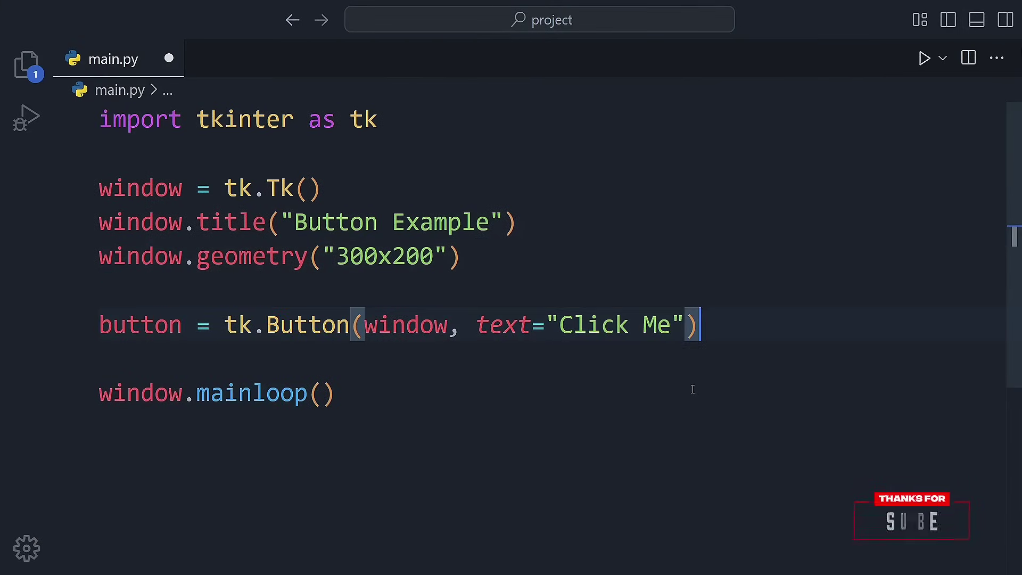
# Step: Add the button pack line and a say_hello callback wired to Click Me, then save
pyautogui.press('Return')
pyautogui.write('button.pack(pady=50)')
pyautogui.hotkey('ctrl', 's')
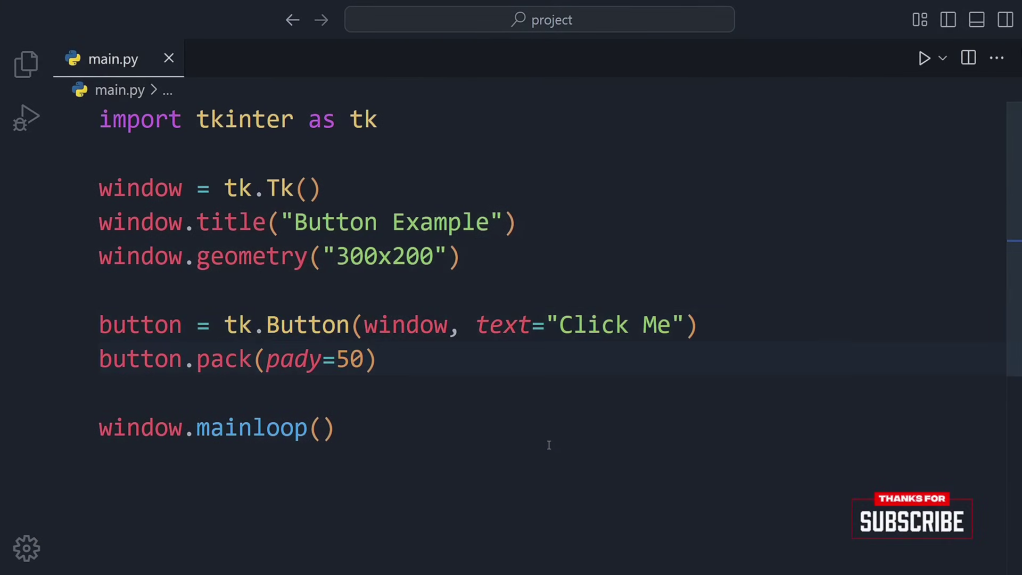
pyautogui.hotkey('ctrl', 'v')
pyautogui.write('def say_hello():     print("Hello from the button!")')
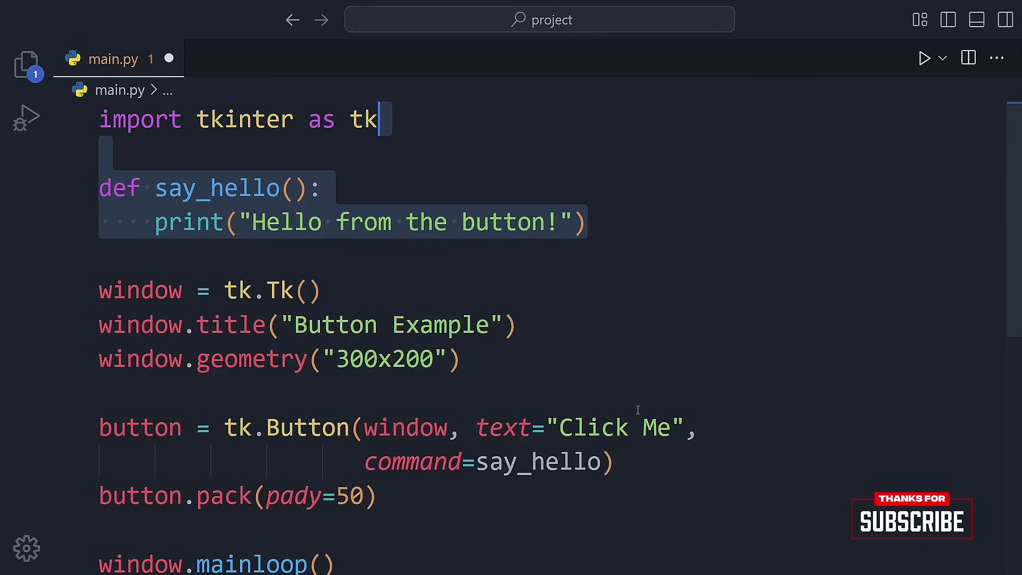
pyautogui.click(592, 223)
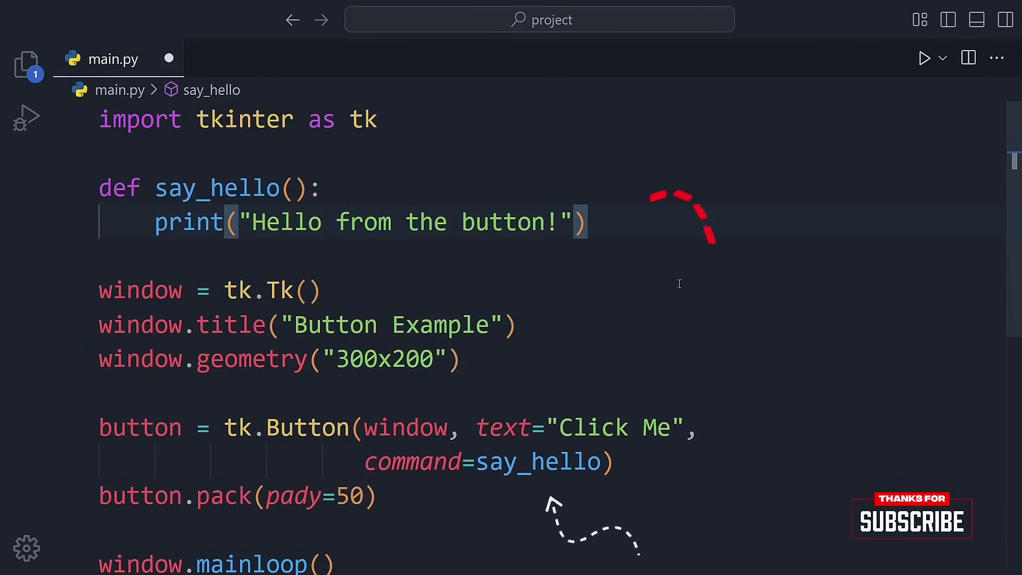
pyautogui.hotkey('ctrl', 's')
# Step: Run the Button Example and click Click Me three times to print greetings
pyautogui.hotkey('ctrl', 'alt', 'n')
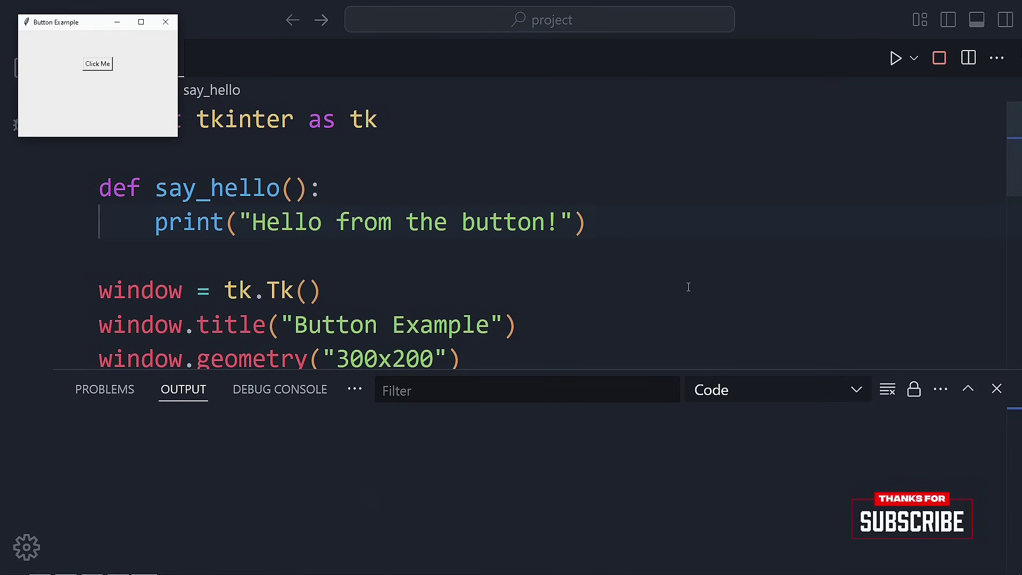
pyautogui.moveTo(45, 30); pyautogui.dragTo(665, 158)
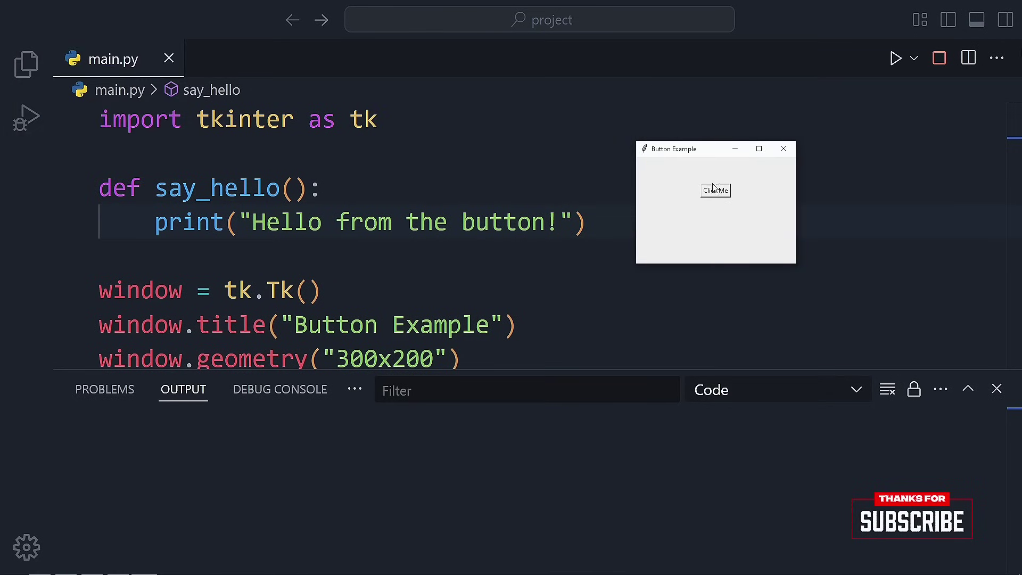
pyautogui.click(716, 193)
pyautogui.click(716, 192)
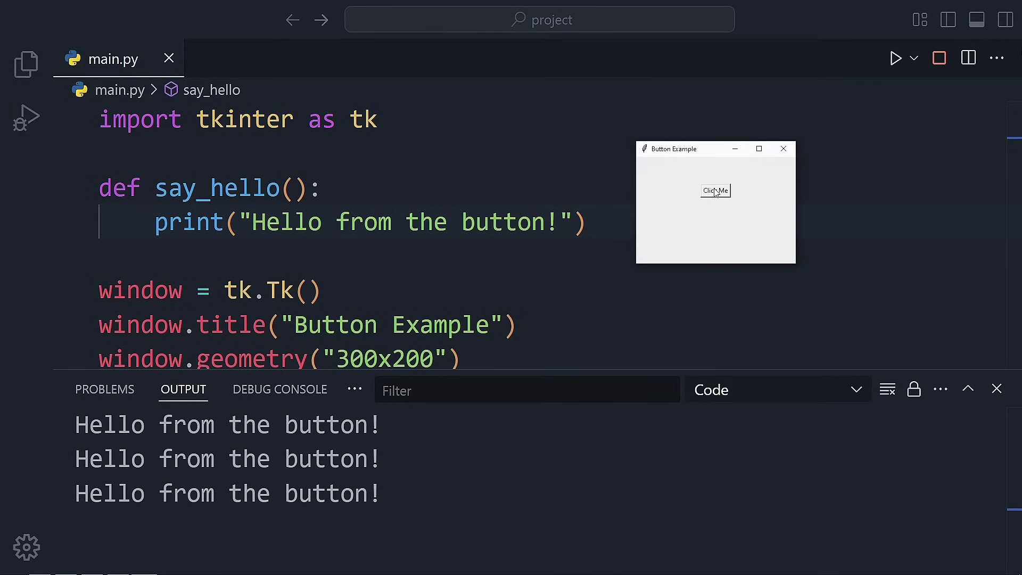
pyautogui.click(716, 191)
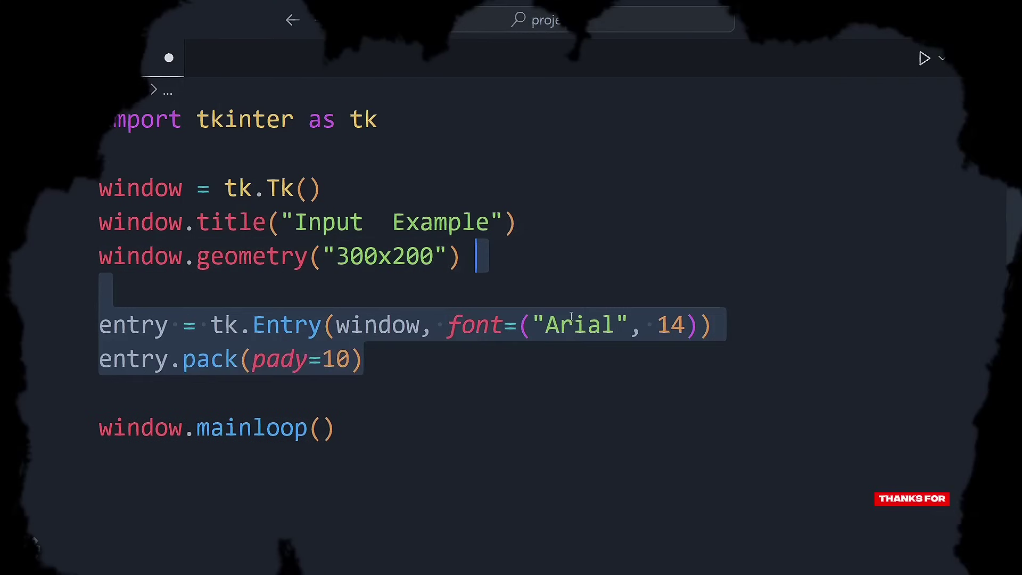
# Step: Add a placeholder label, a Show Text button, and the update_label function to main.py
pyautogui.write('label = tk.Label(window, text="Your text will appear here",                  font=("Arial", 12)) label.pack(pady=10)')
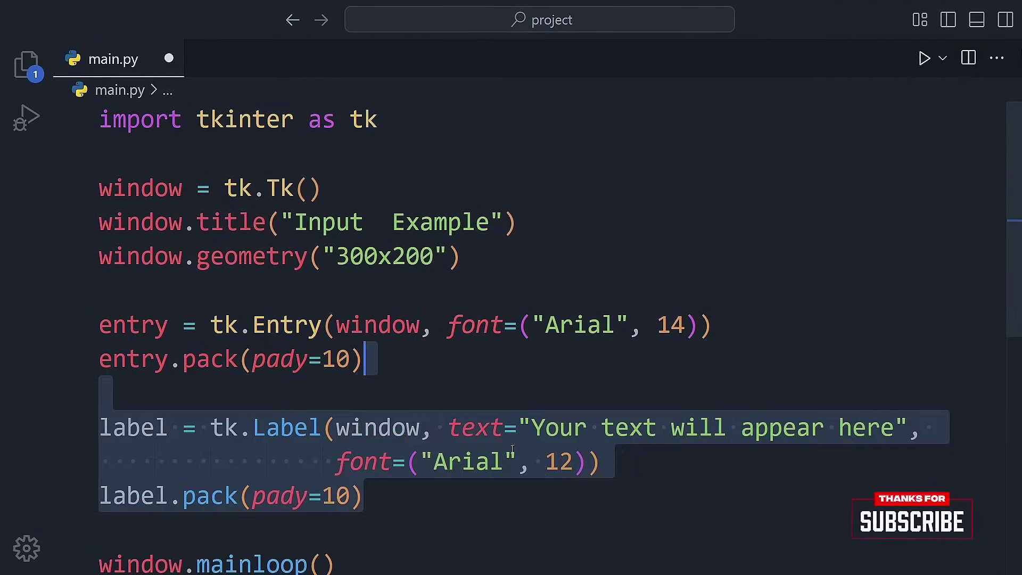
pyautogui.write('button = tk.Button(window, text="Show Text") button.pack(pady=10)')
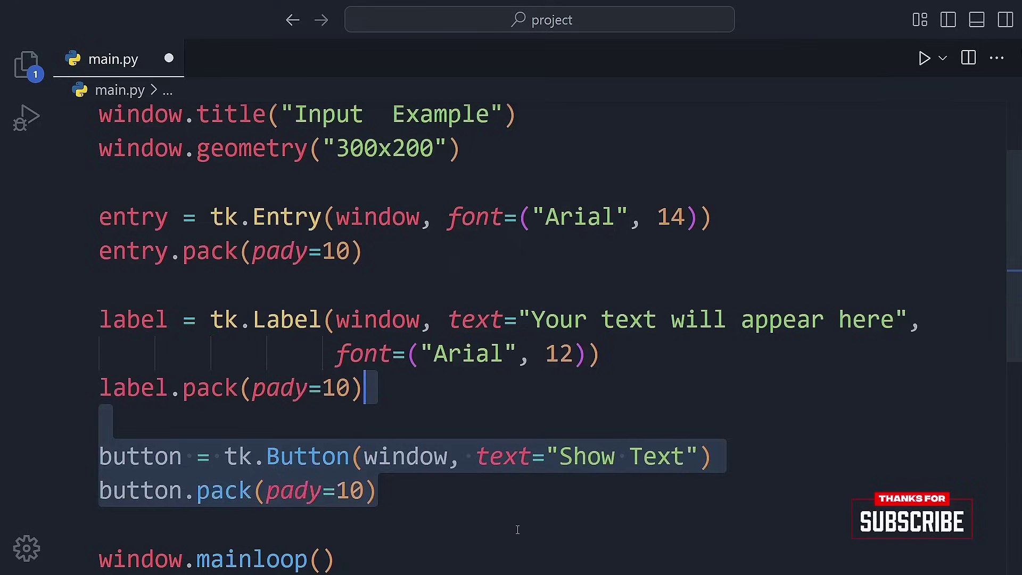
pyautogui.scroll(-5, 518, 531)
pyautogui.click(457, 320)
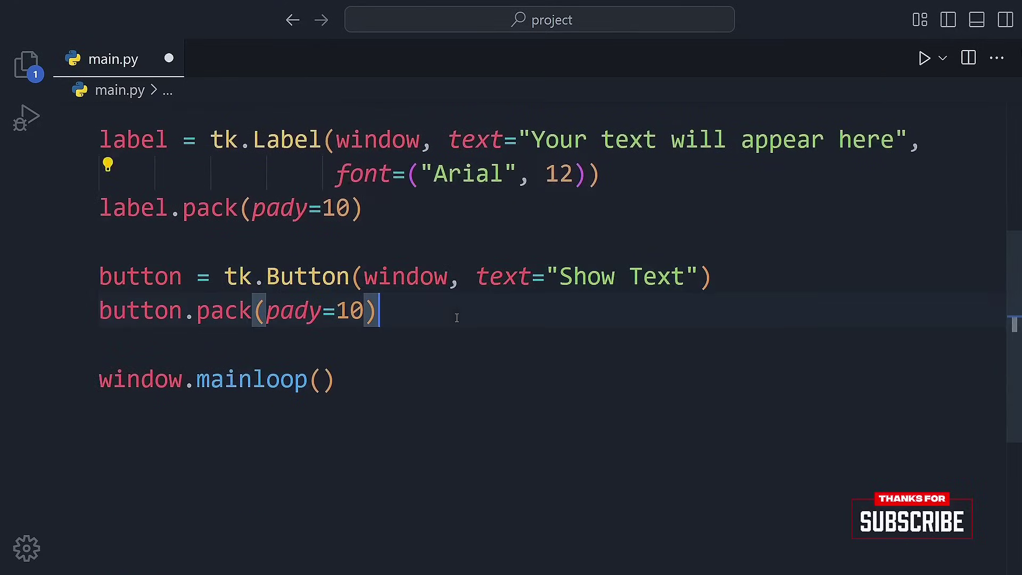
pyautogui.hotkey('ctrl', 'v')
pyautogui.click(611, 232)
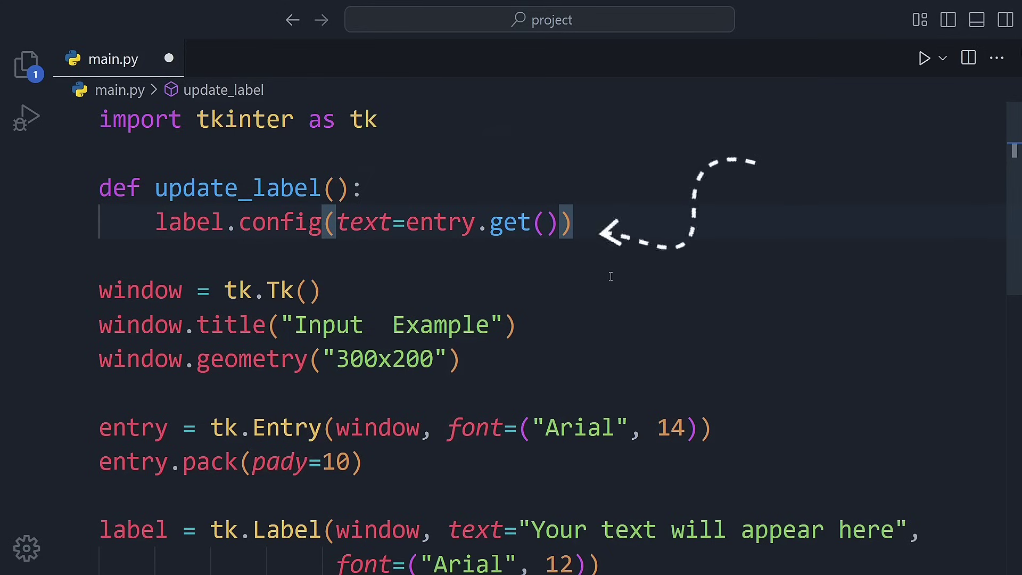
pyautogui.scroll(-5, 610, 276)
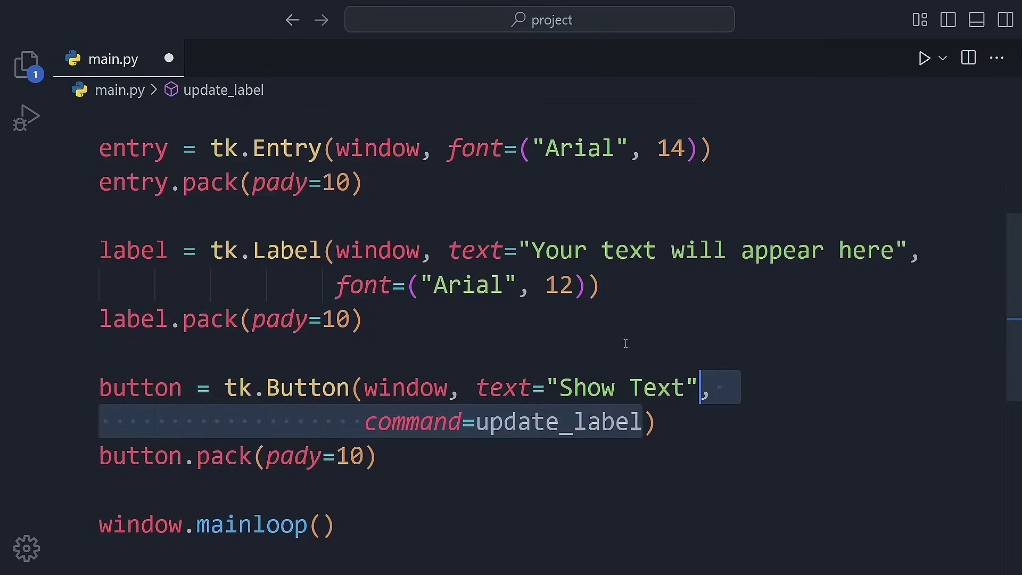
# Step: Save main.py and run the Input Example program
pyautogui.click(701, 431)
pyautogui.hotkey('ctrl', 's')
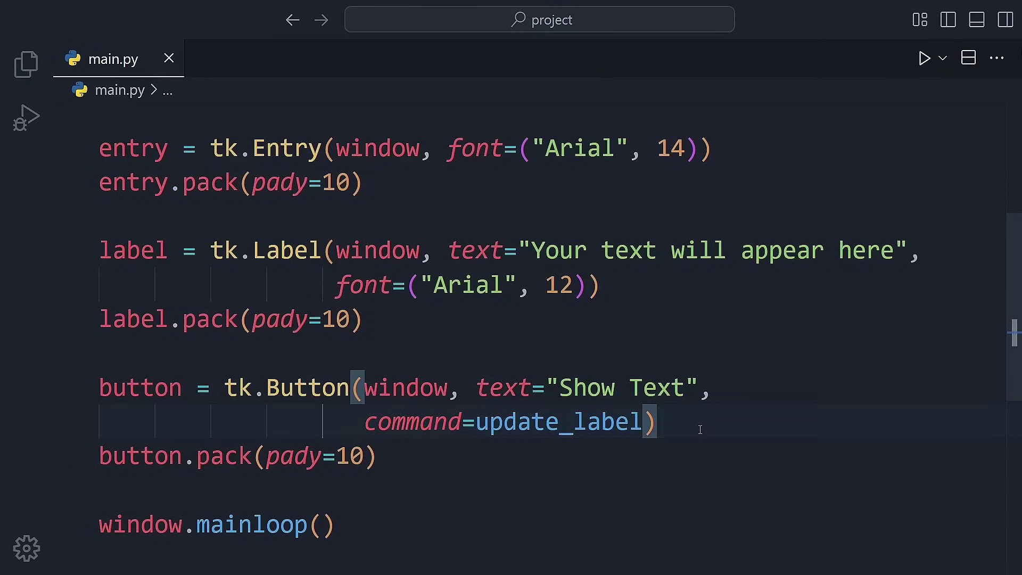
pyautogui.press('F5')
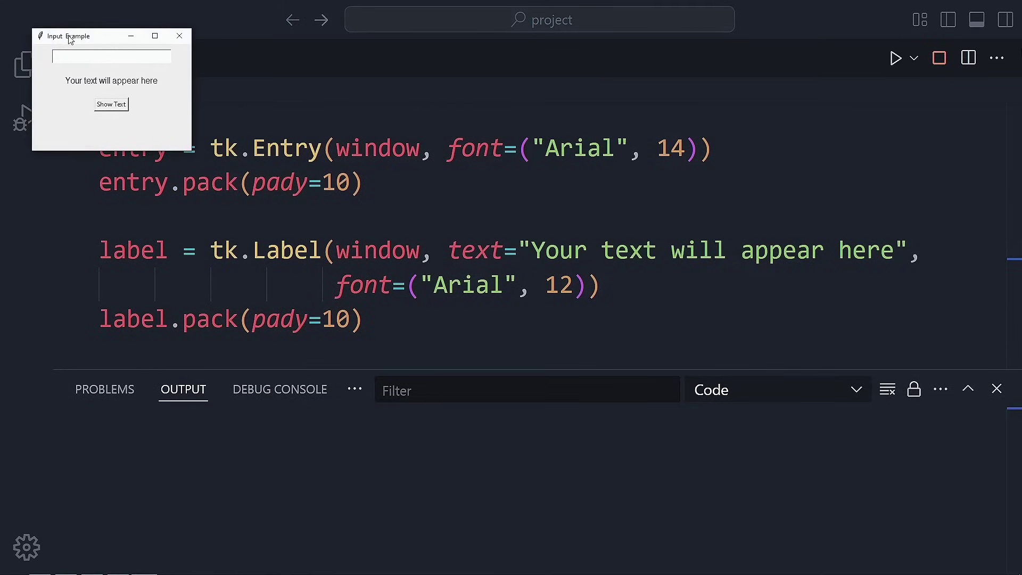
# Step: Display 'hello turtle', then 'turtle code', in the Input Example label using Show Text
pyautogui.moveTo(68, 38); pyautogui.dragTo(723, 152)
pyautogui.click(765, 173)
pyautogui.write('h')
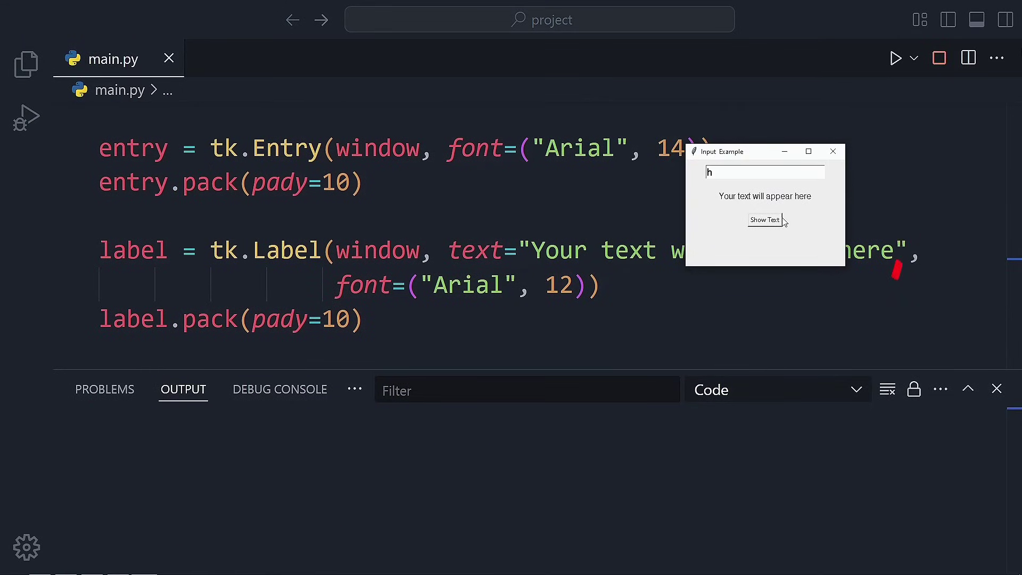
pyautogui.write('ello turtle')
pyautogui.click(774, 219)
pyautogui.doubleClick(763, 171)
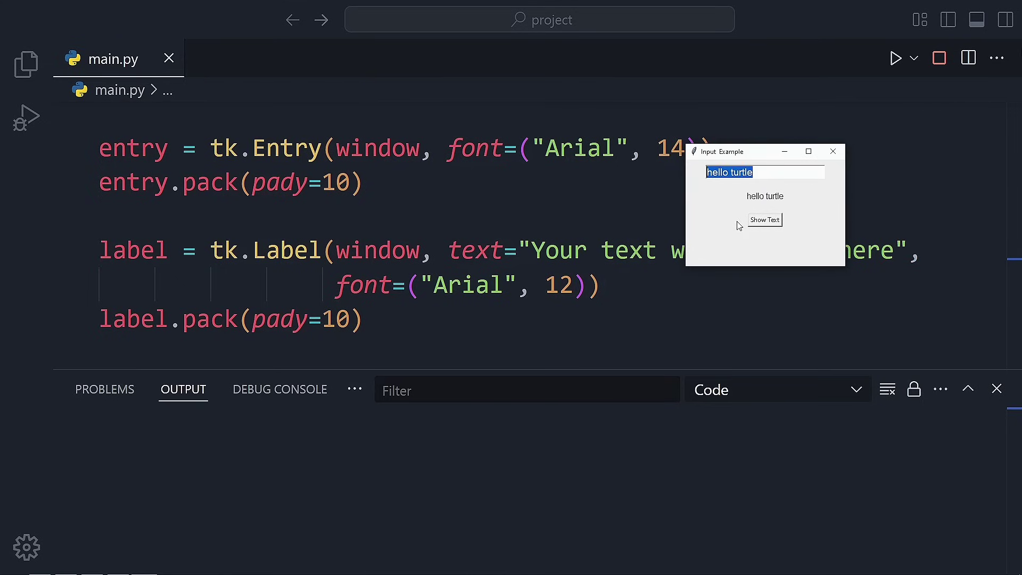
pyautogui.write('t')
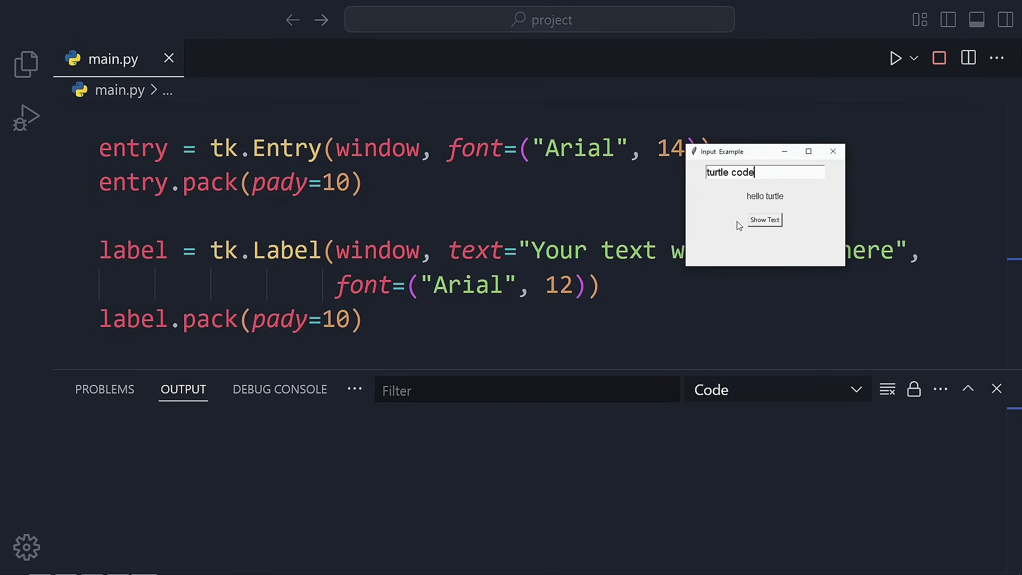
pyautogui.click(757, 220)
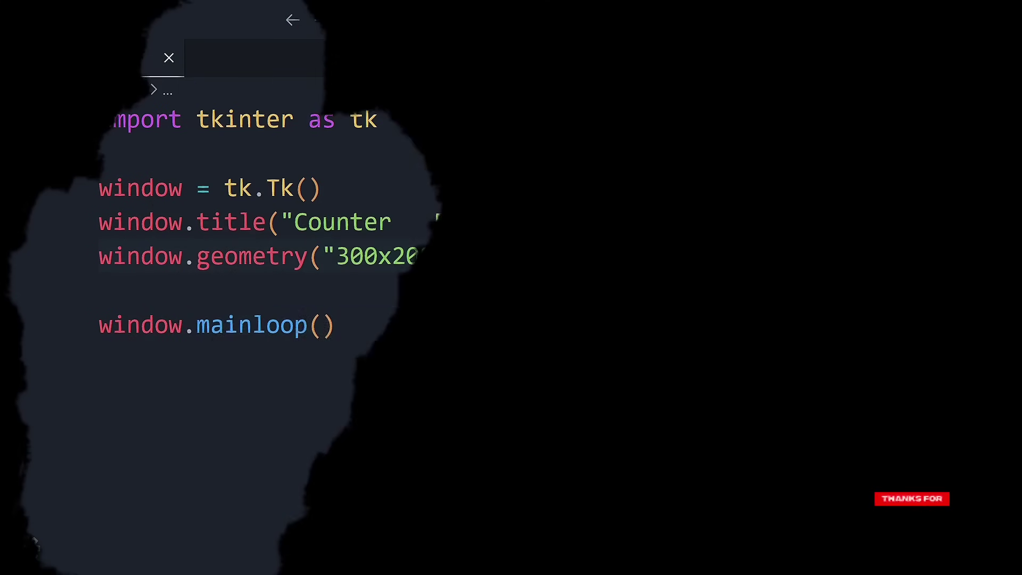
# Step: Add the Increase button, count = 0, and an increase() function using global count, then save
pyautogui.write('button = tk.Button(window, text="Increase", command=increase) button.pack()')
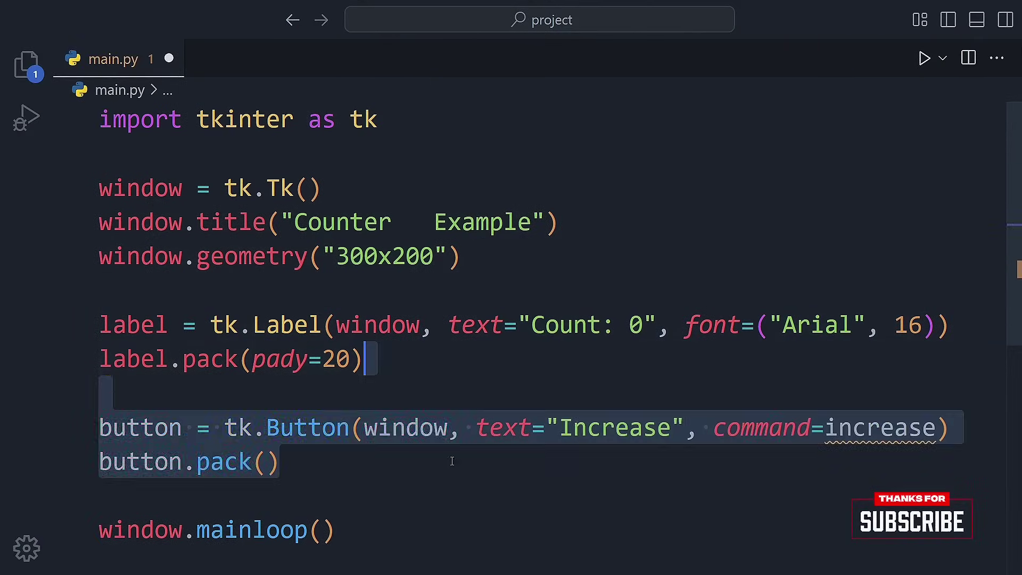
pyautogui.click(397, 473)
pyautogui.write('count = 0')
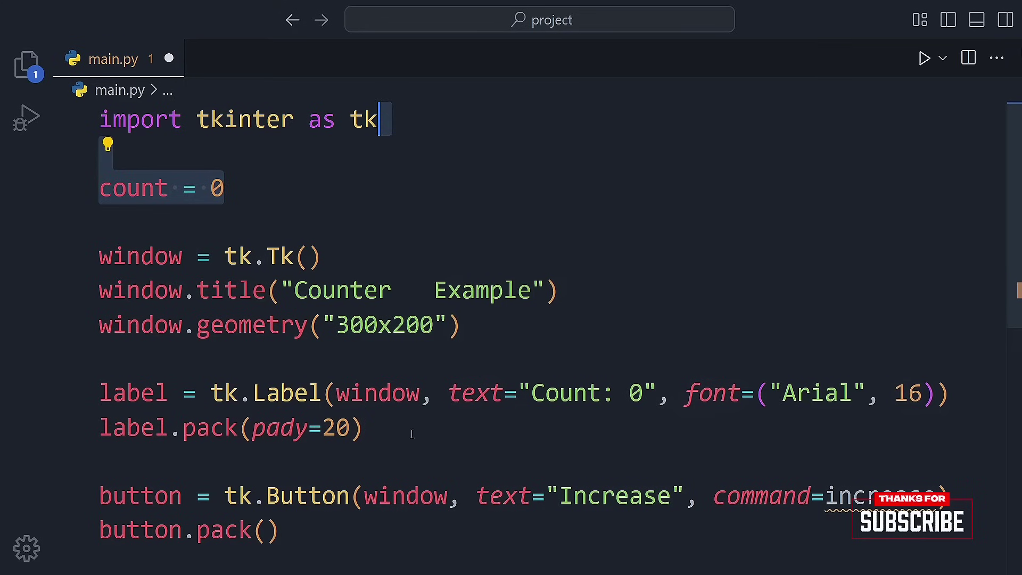
pyautogui.write('def increase():     global count     count += 1     label.config(text=f"Count: {count}")')
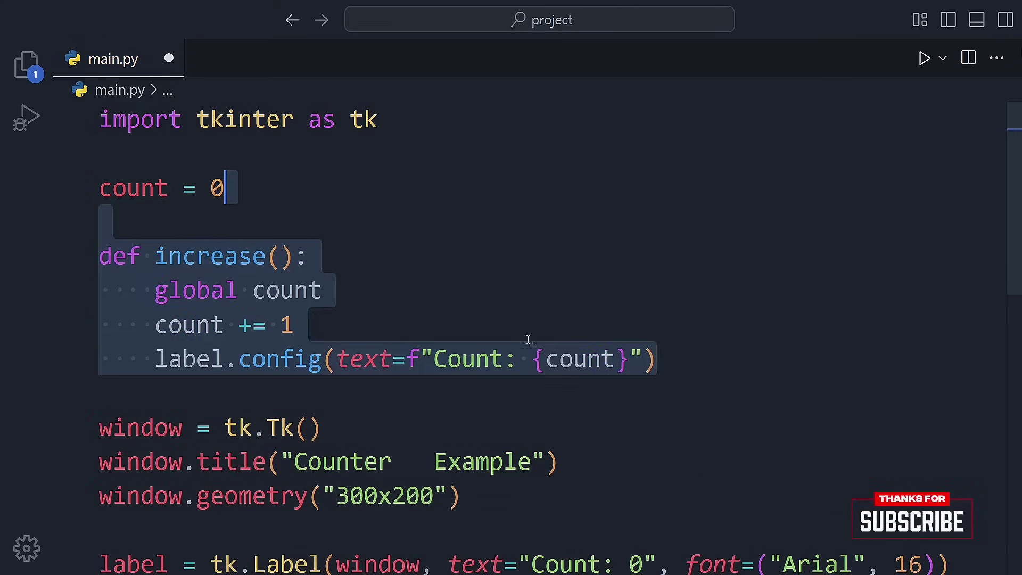
pyautogui.click(706, 356)
pyautogui.hotkey('ctrl', 's')
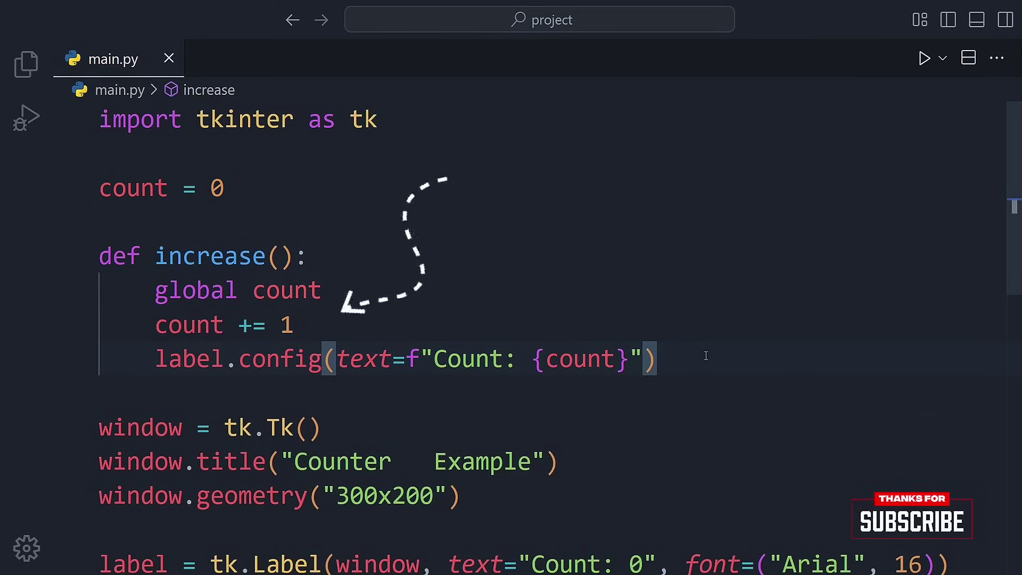
# Step: Run the counter app, centre the Counter Example window, and click Increase three times
pyautogui.hotkey('ctrl', 'F5')
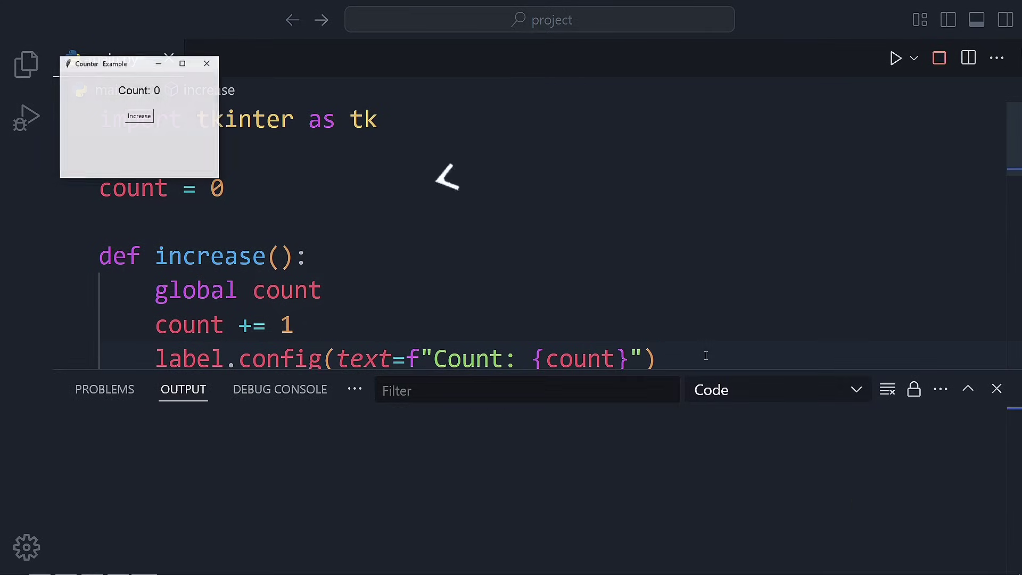
pyautogui.moveTo(85, 69); pyautogui.dragTo(582, 168)
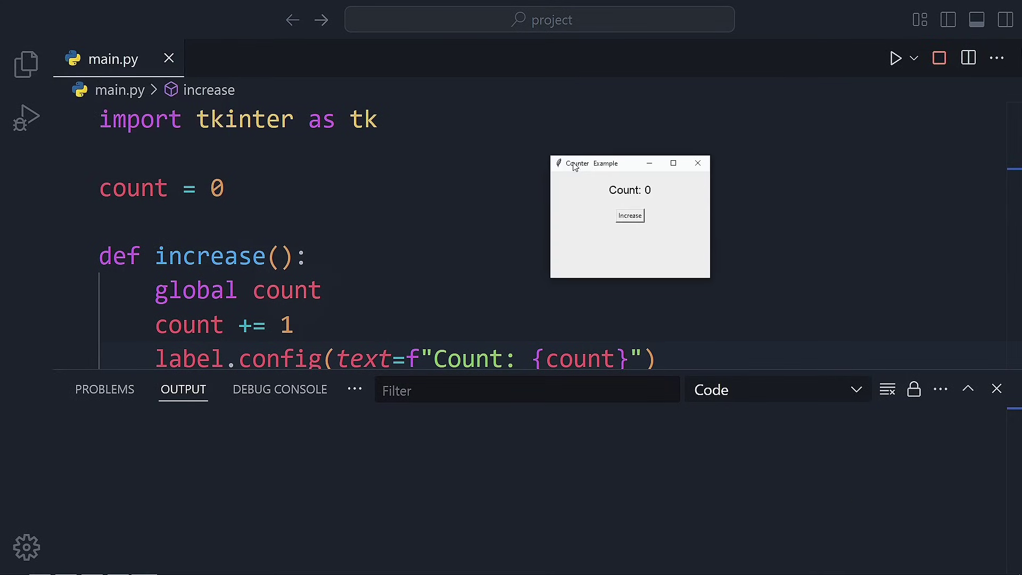
pyautogui.click(635, 217)
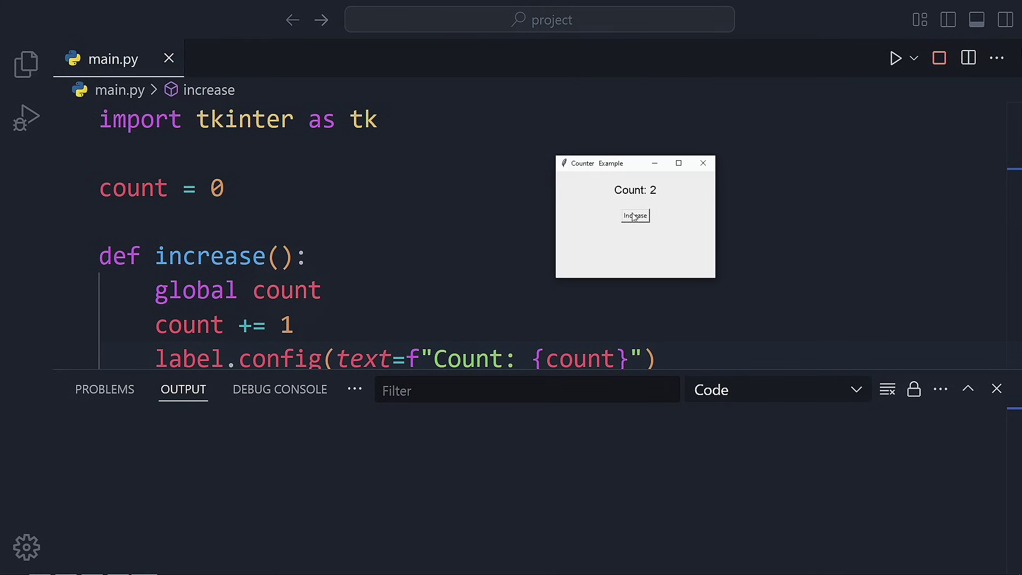
pyautogui.click(636, 217)
pyautogui.click(635, 217)
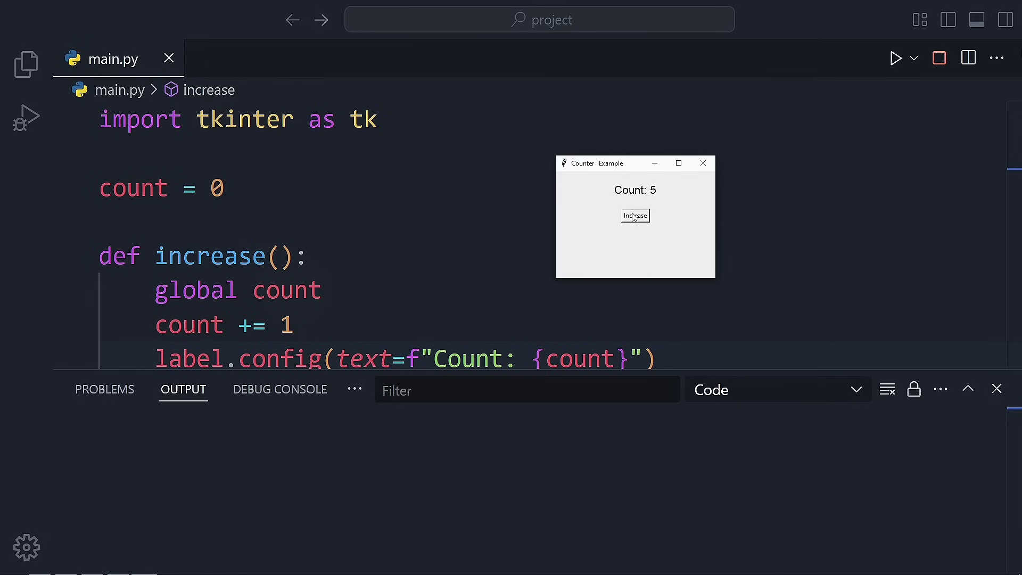